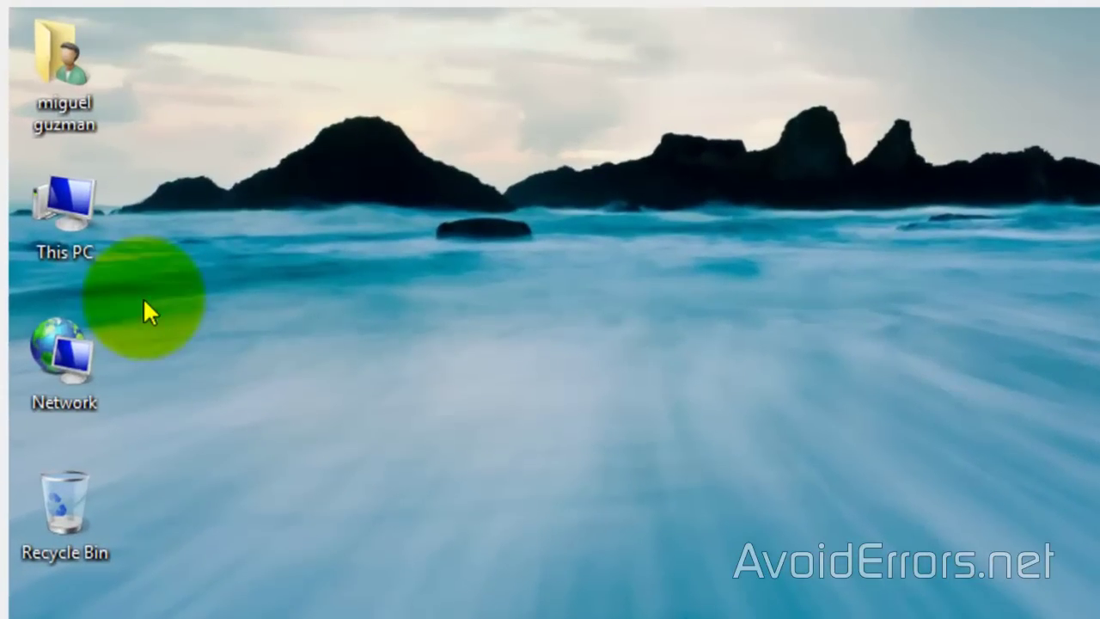
Step: Check the available drives in This PC, including the External (E:) drive, and close the window
{"action": "left_click", "coordinate": [72, 203]}
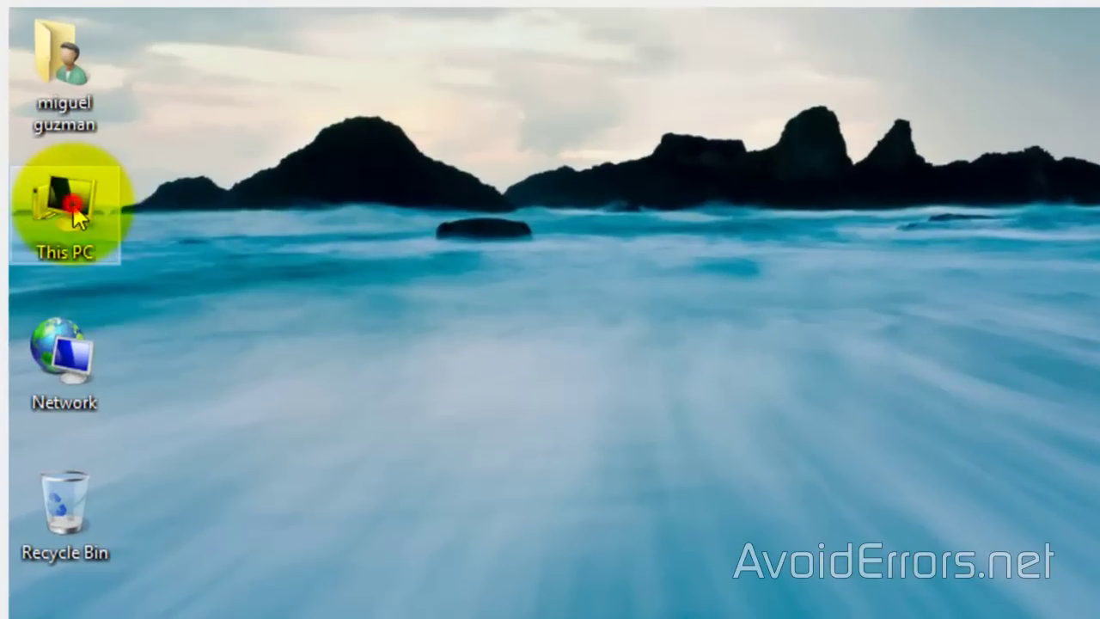
{"action": "double_click", "coordinate": [72, 205]}
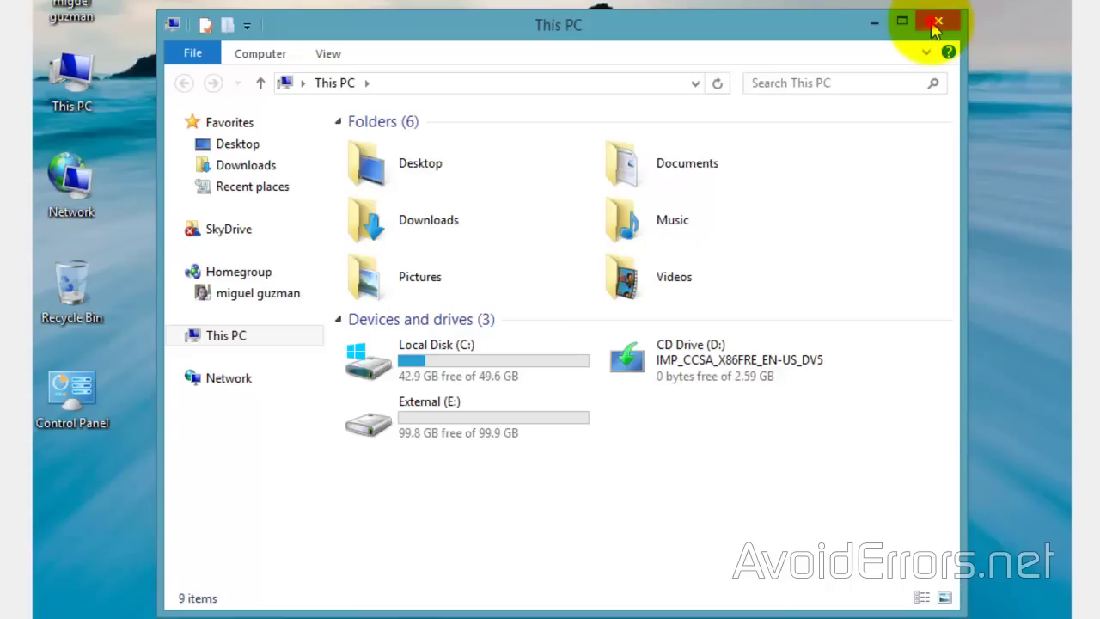
{"action": "left_click", "coordinate": [935, 24]}
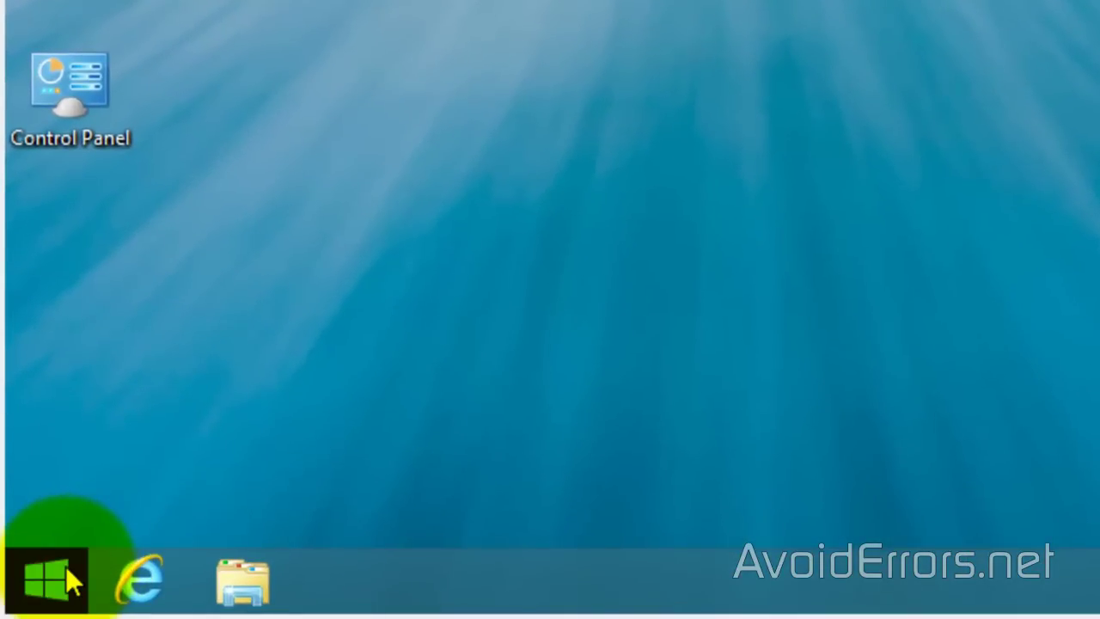
Step: Open Windows PowerShell with administrator rights and allow it to make changes to the computer
{"action": "right_click", "coordinate": [65, 567]}
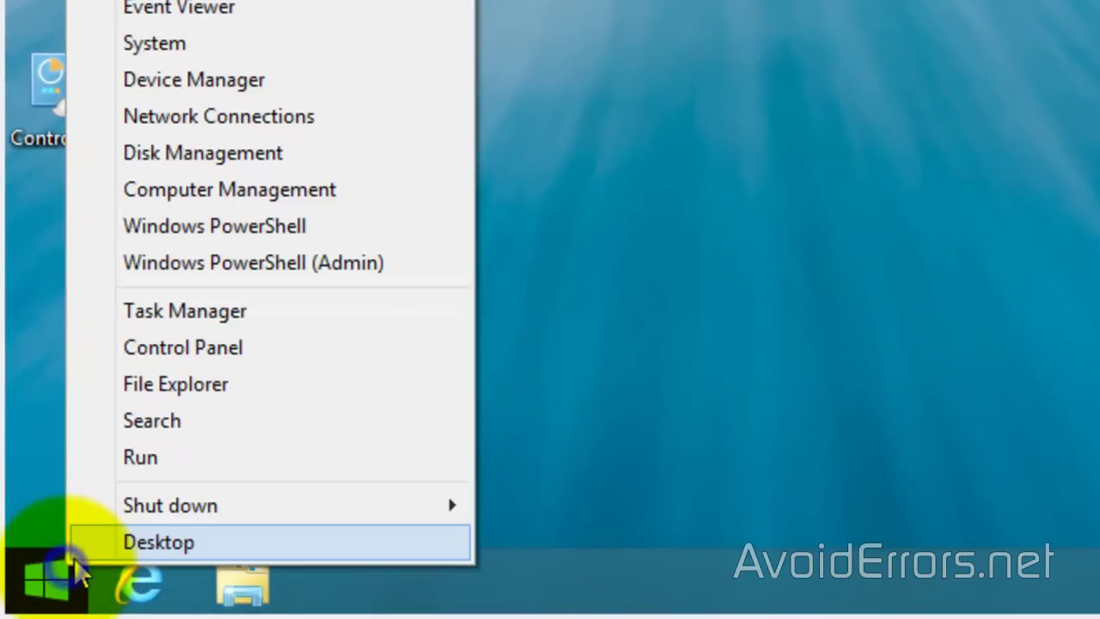
{"action": "left_click", "coordinate": [83, 261]}
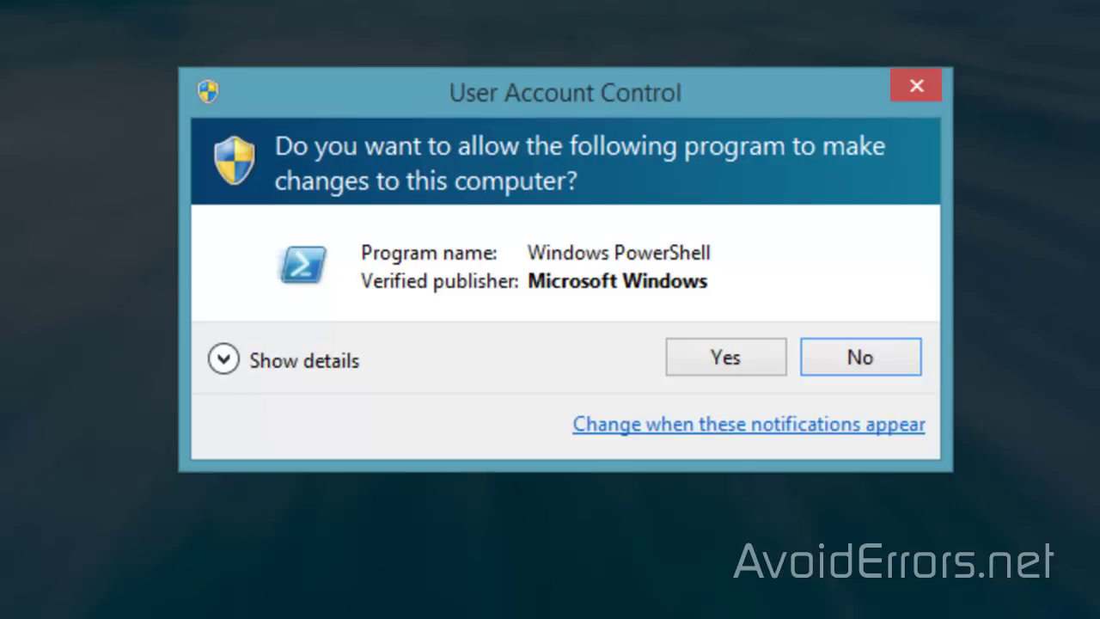
{"action": "left_click", "coordinate": [731, 359]}
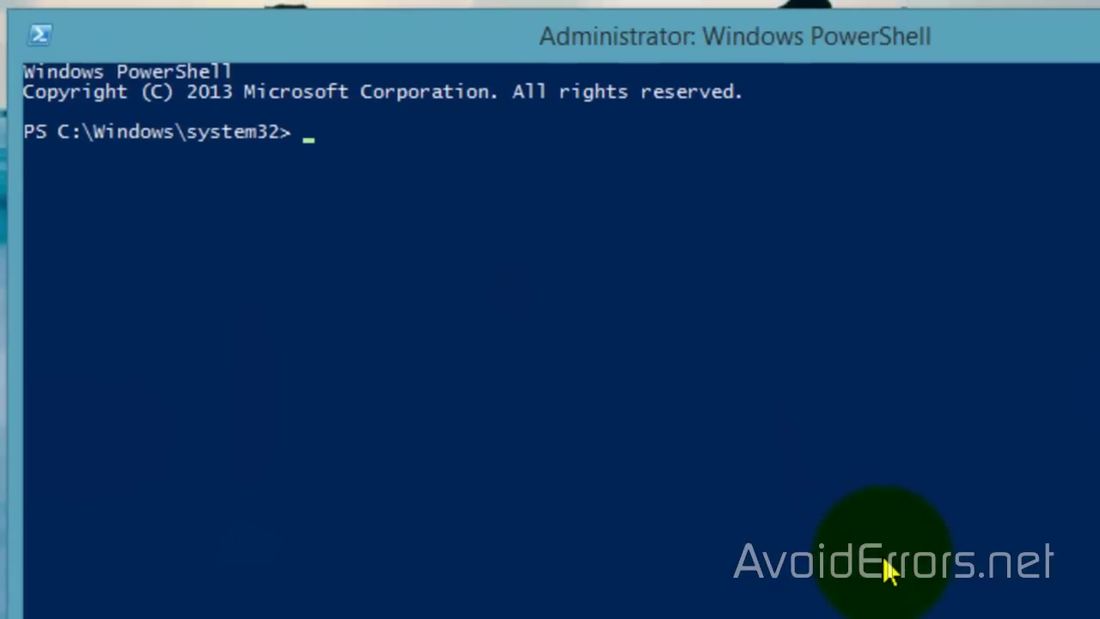
Step: Run "wbAdmin start backup -backupTarget:E: -include:C: -allCritical -quiet" and close PowerShell once the backup has completed
{"action": "left_click", "coordinate": [303, 137]}
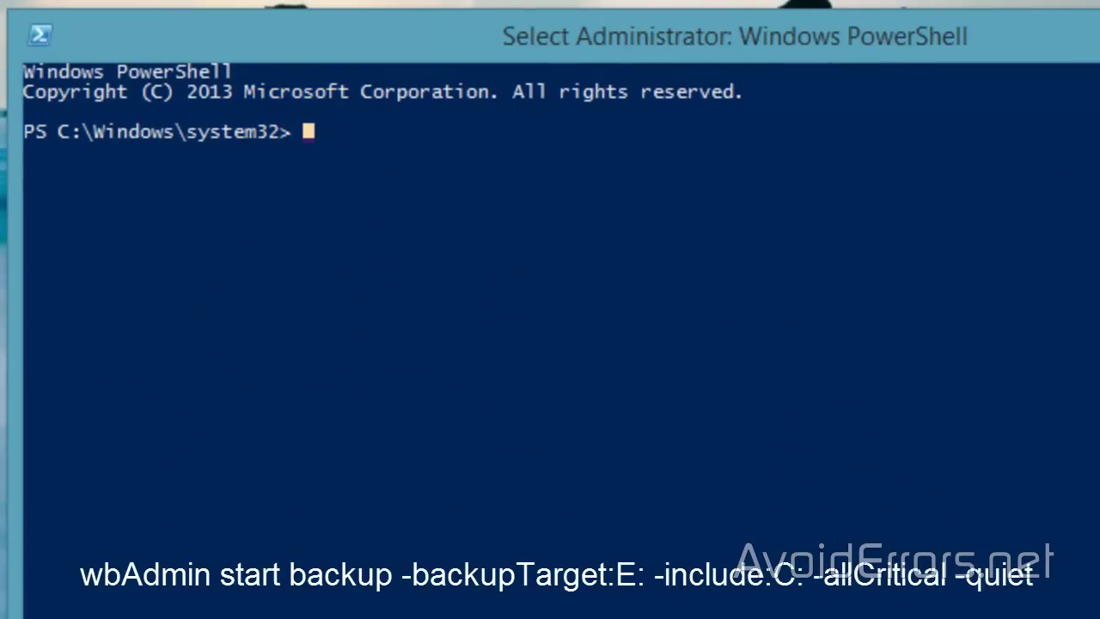
{"action": "type", "text": "wbAdmin start backup "}
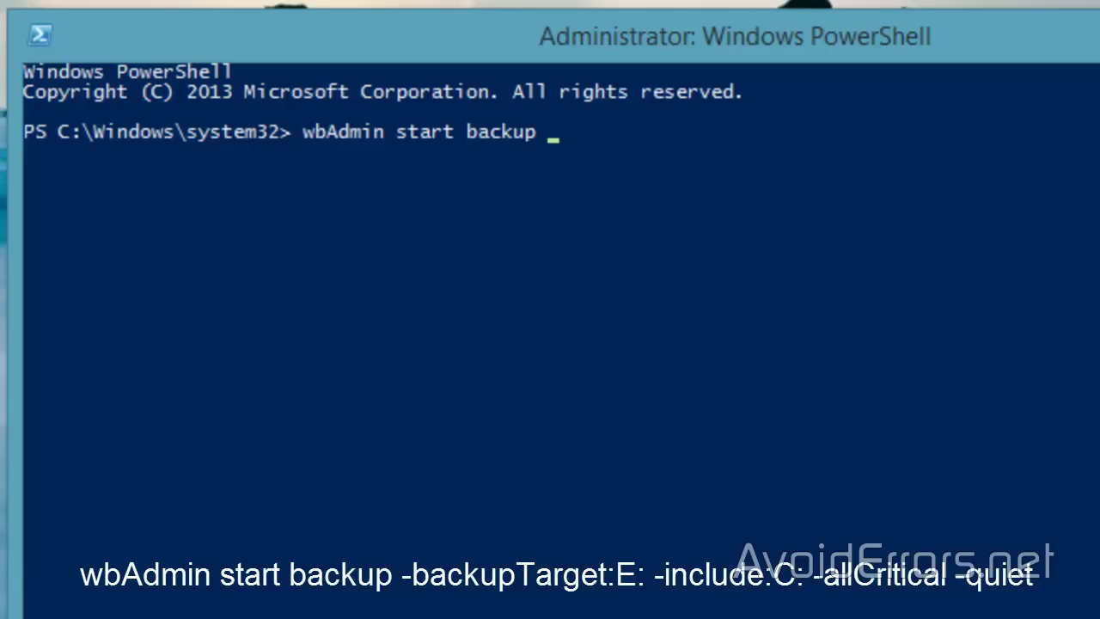
{"action": "type", "text": "-backupTarget:E:"}
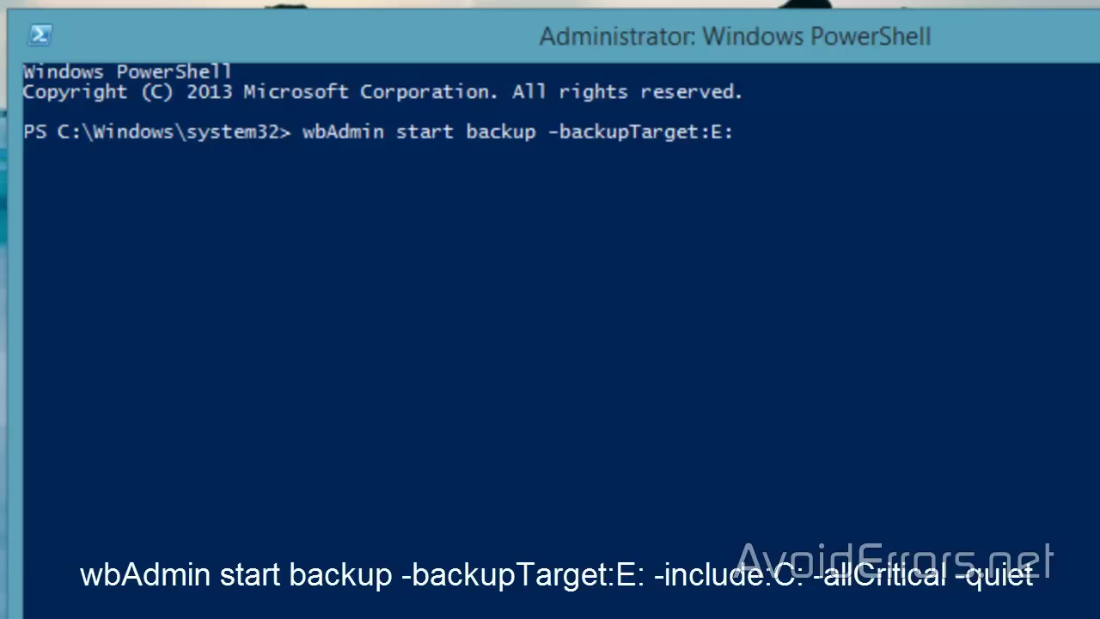
{"action": "type", "text": " -include:C: -allCritical "}
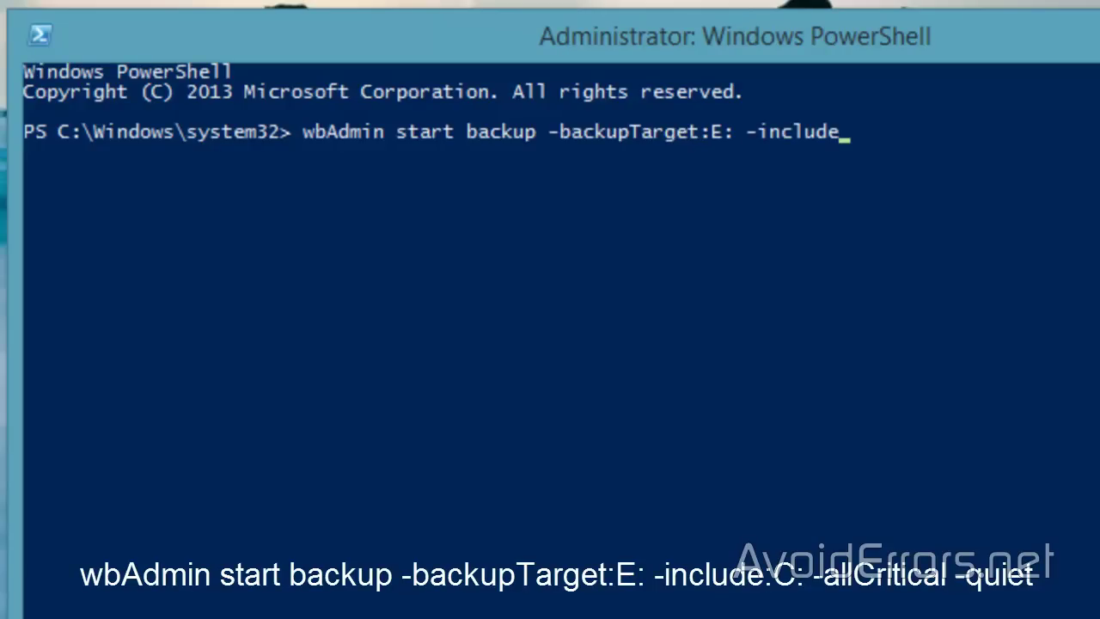
{"action": "type", "text": "-"}
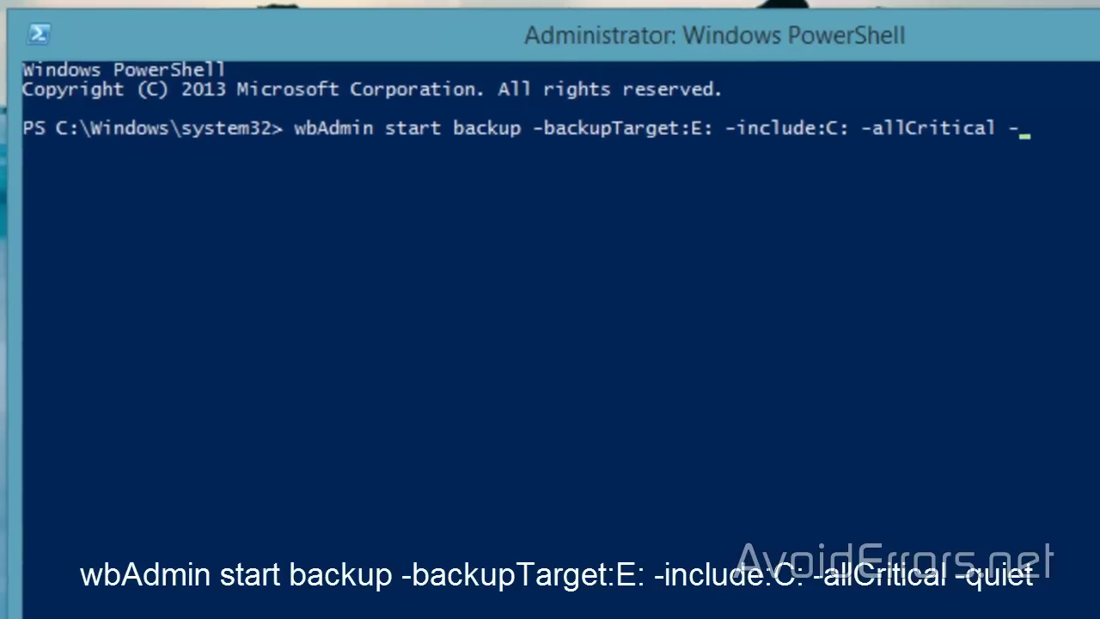
{"action": "type", "text": "quiet"}
{"action": "key", "text": "Return"}
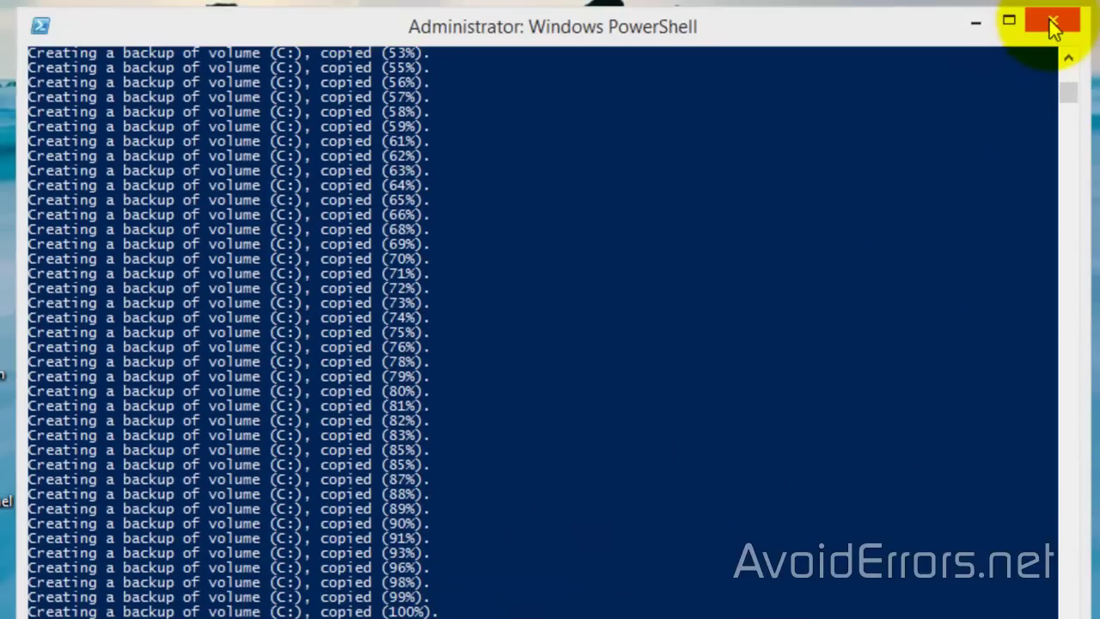
{"action": "left_click", "coordinate": [1053, 26]}
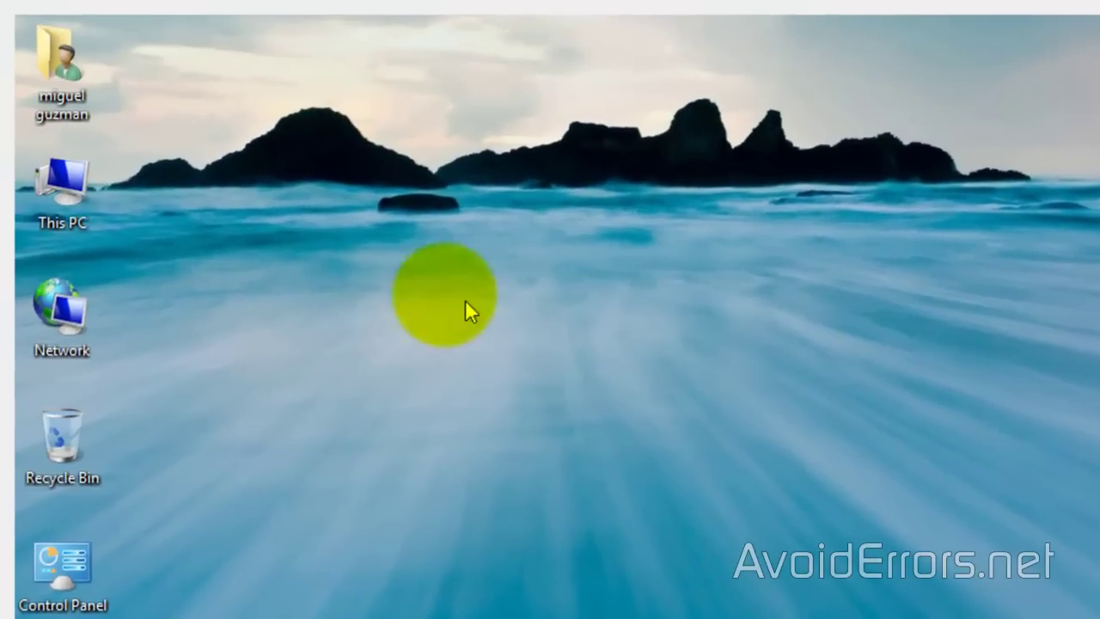
Step: Open This PC and inspect the External (E:) drive for the system image backup
{"action": "left_click", "coordinate": [66, 194]}
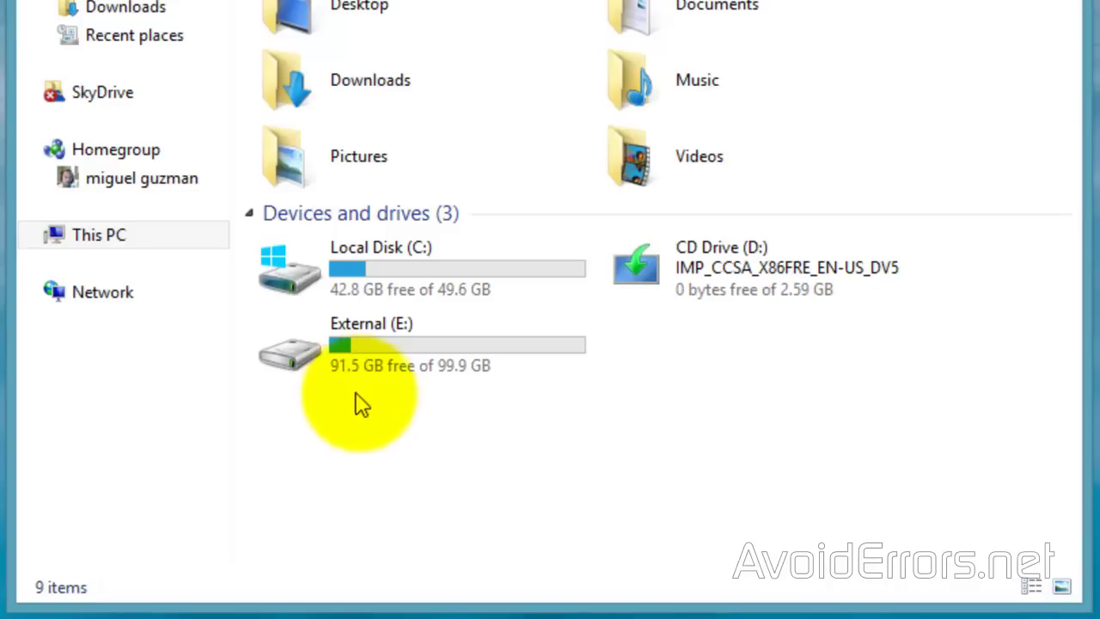
{"action": "left_click", "coordinate": [401, 354]}
{"action": "double_click", "coordinate": [401, 354]}
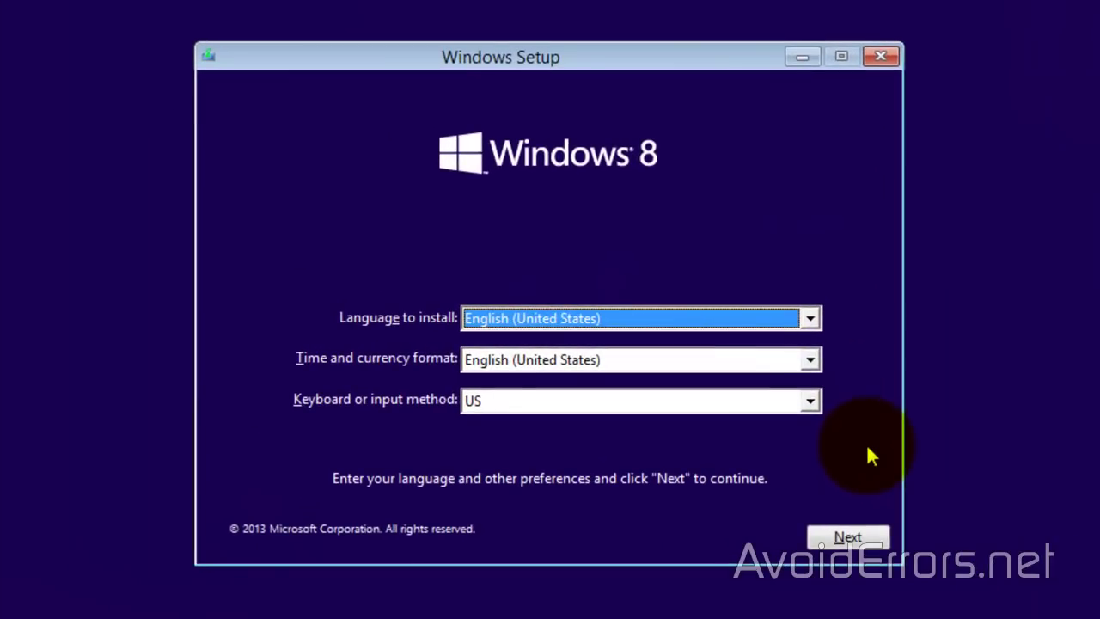
Step: From Windows Setup, enter the computer repair options and start System Image Recovery for the Windows 8.1 Preview installation
{"action": "left_click", "coordinate": [825, 539]}
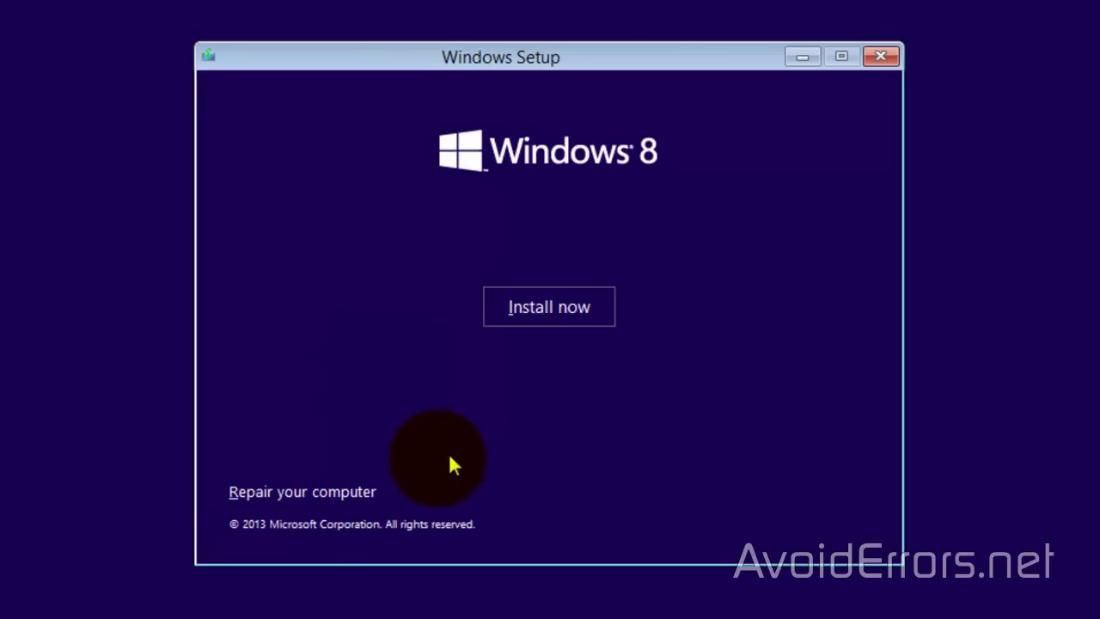
{"action": "left_click", "coordinate": [382, 495]}
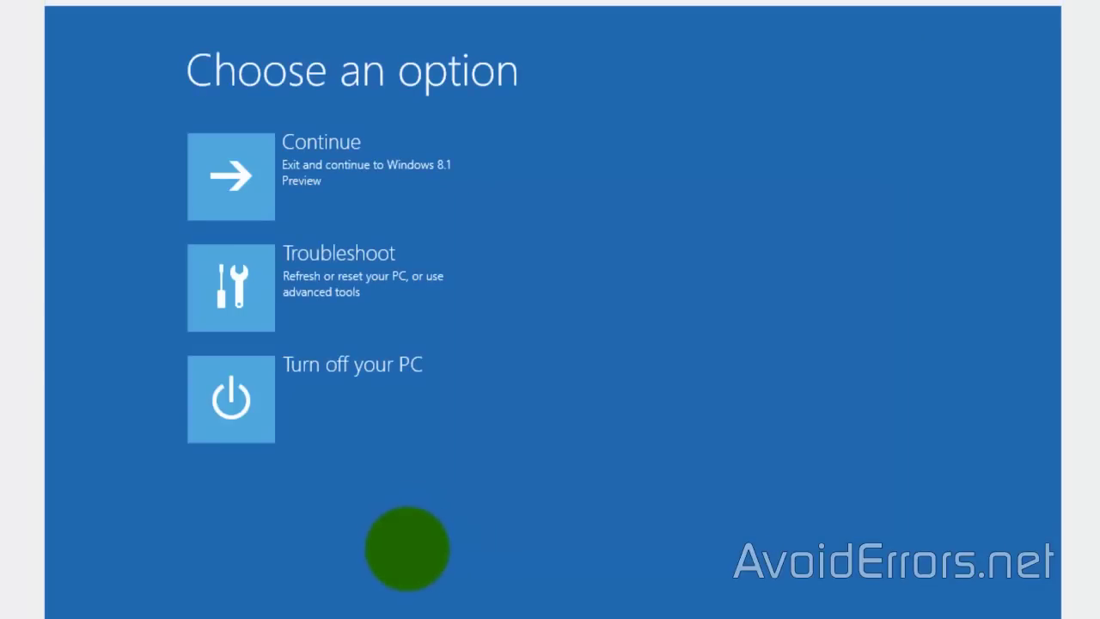
{"action": "left_click", "coordinate": [184, 307]}
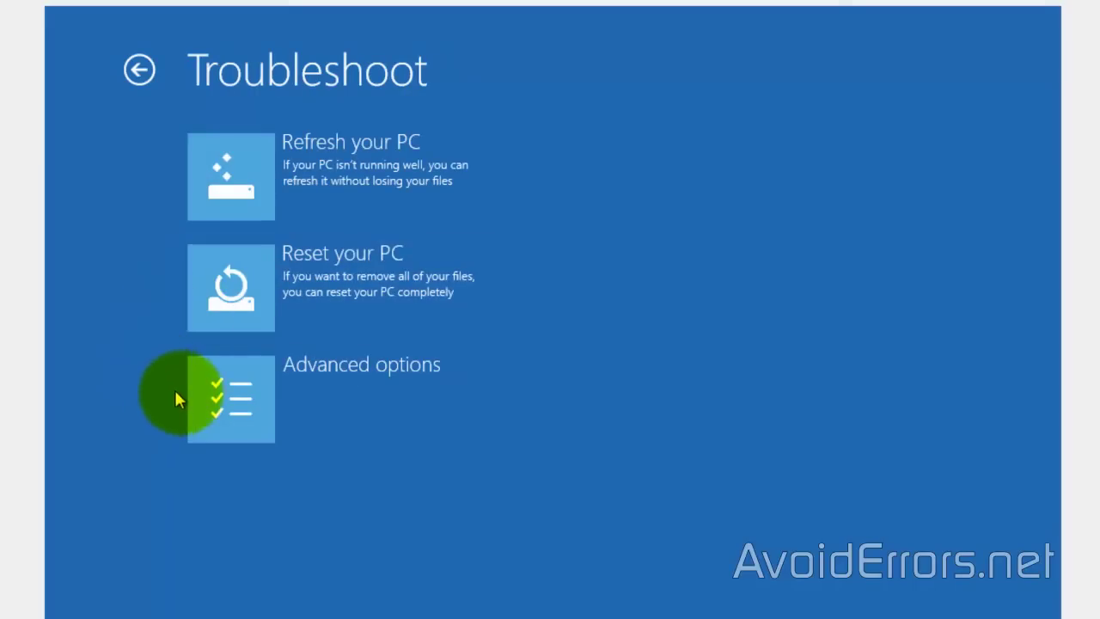
{"action": "left_click", "coordinate": [195, 398]}
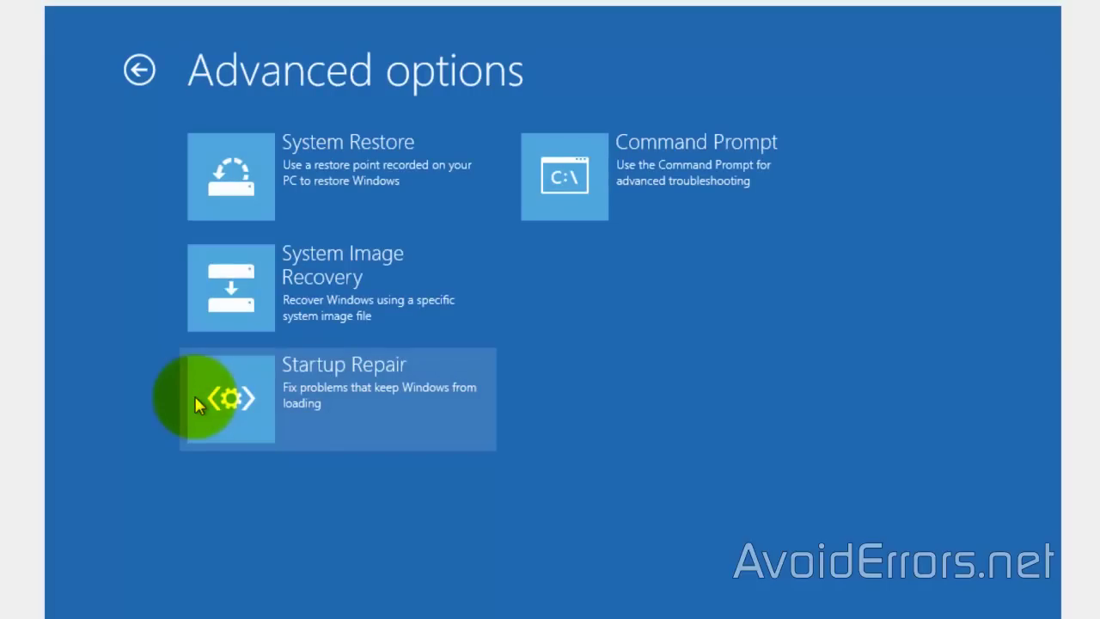
{"action": "left_click", "coordinate": [196, 286]}
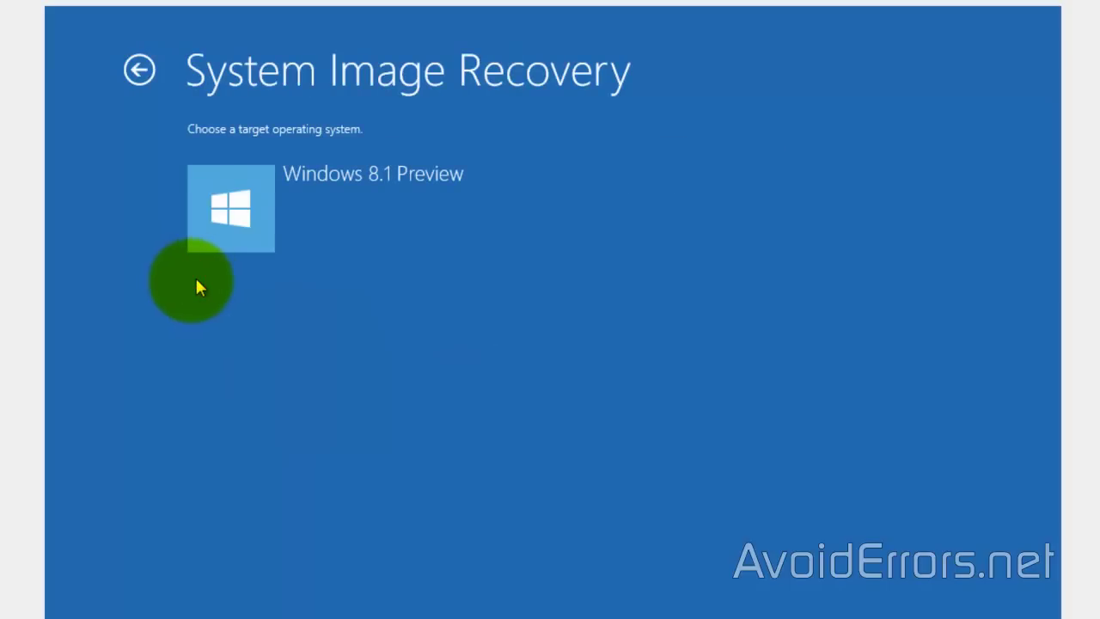
{"action": "left_click", "coordinate": [199, 207]}
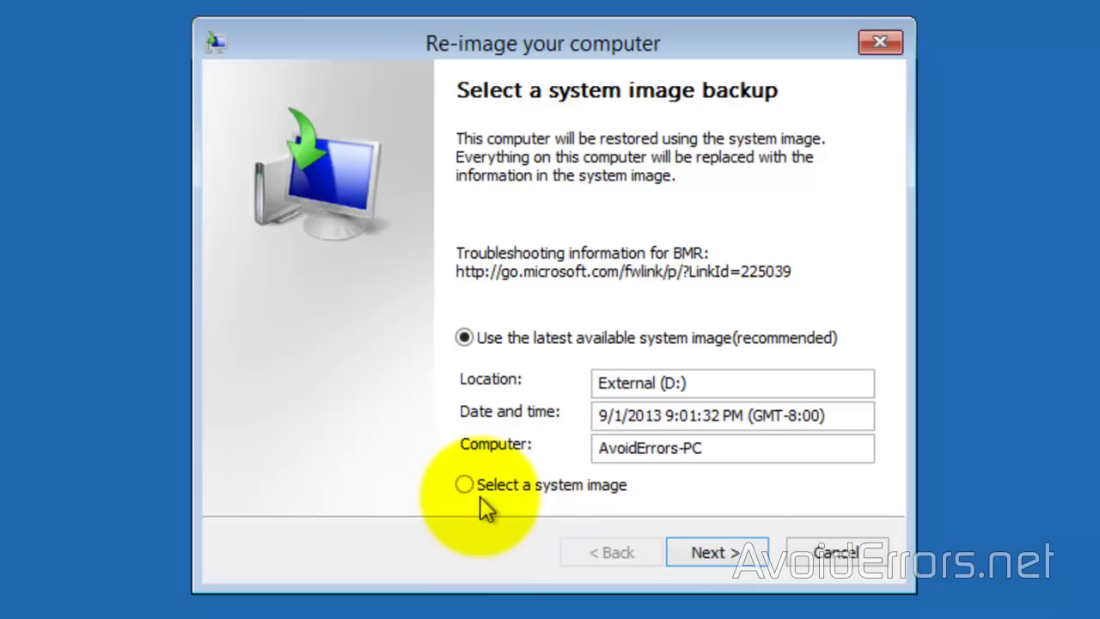
Step: Use the latest available system image and enable formatting and repartitioning of the disks for the restore
{"action": "left_click", "coordinate": [679, 554]}
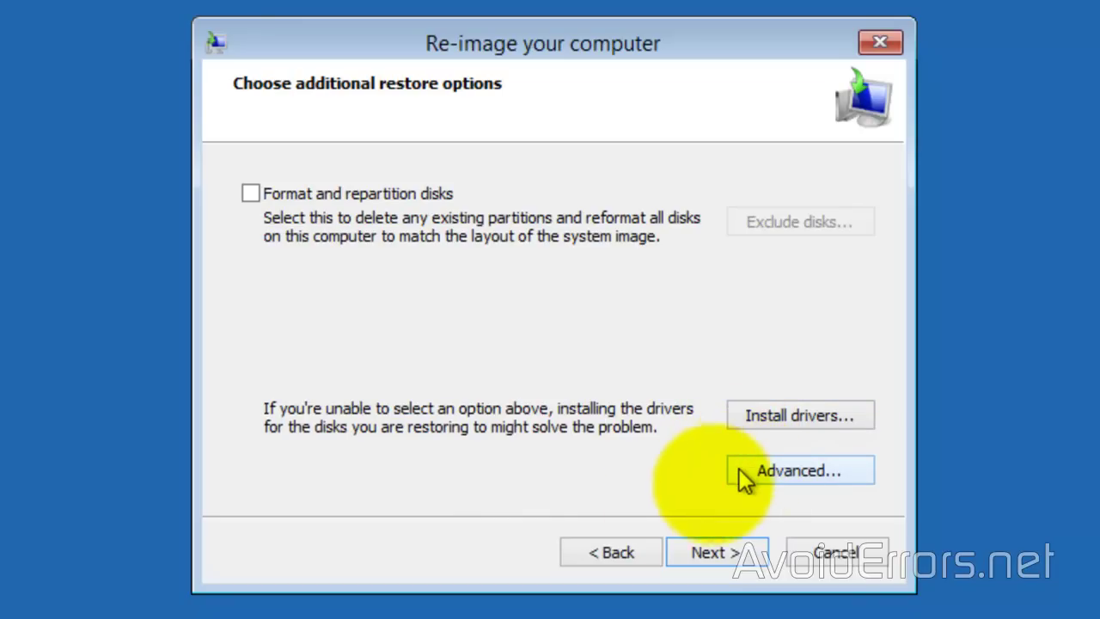
{"action": "left_click", "coordinate": [252, 194]}
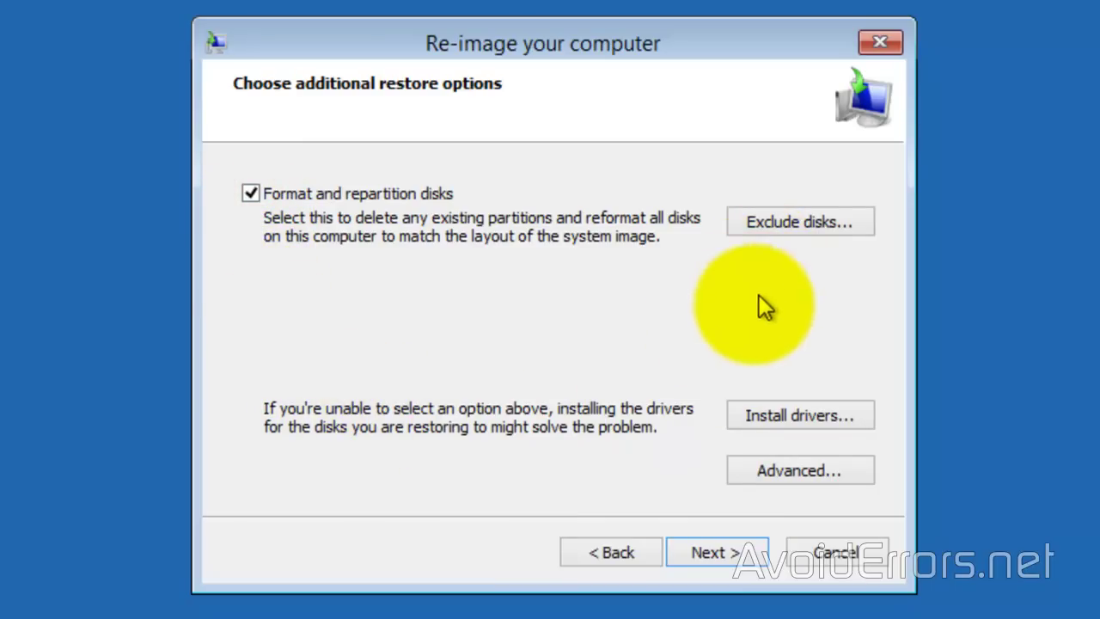
{"action": "left_click", "coordinate": [703, 553]}
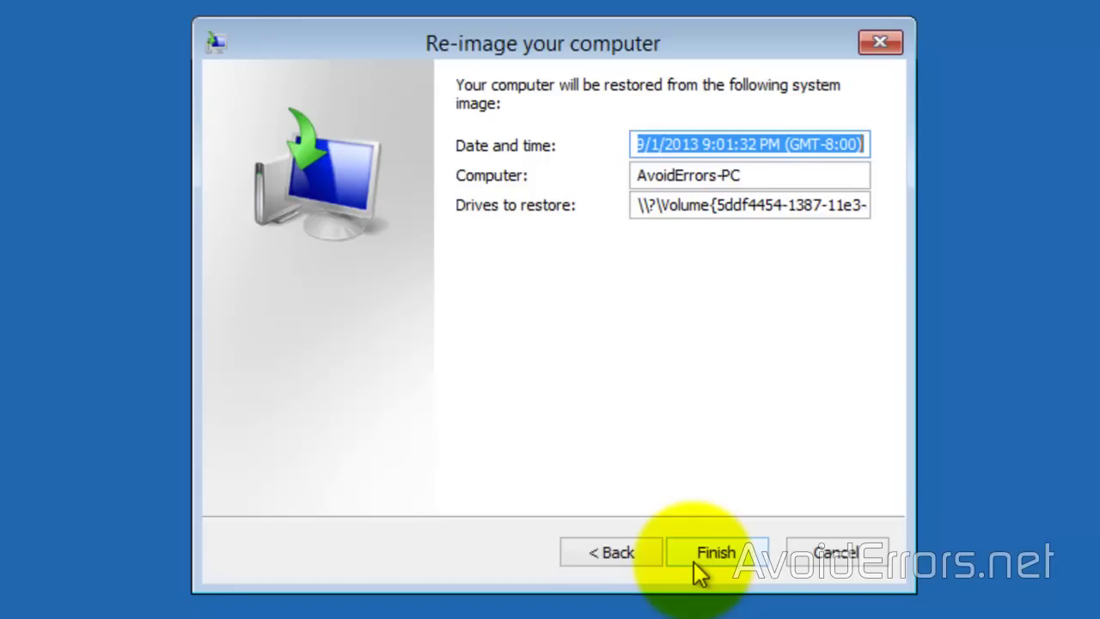
Step: Start re-imaging the computer, agree to the disks being formatted, and restart immediately once the restore is done
{"action": "left_click", "coordinate": [694, 561]}
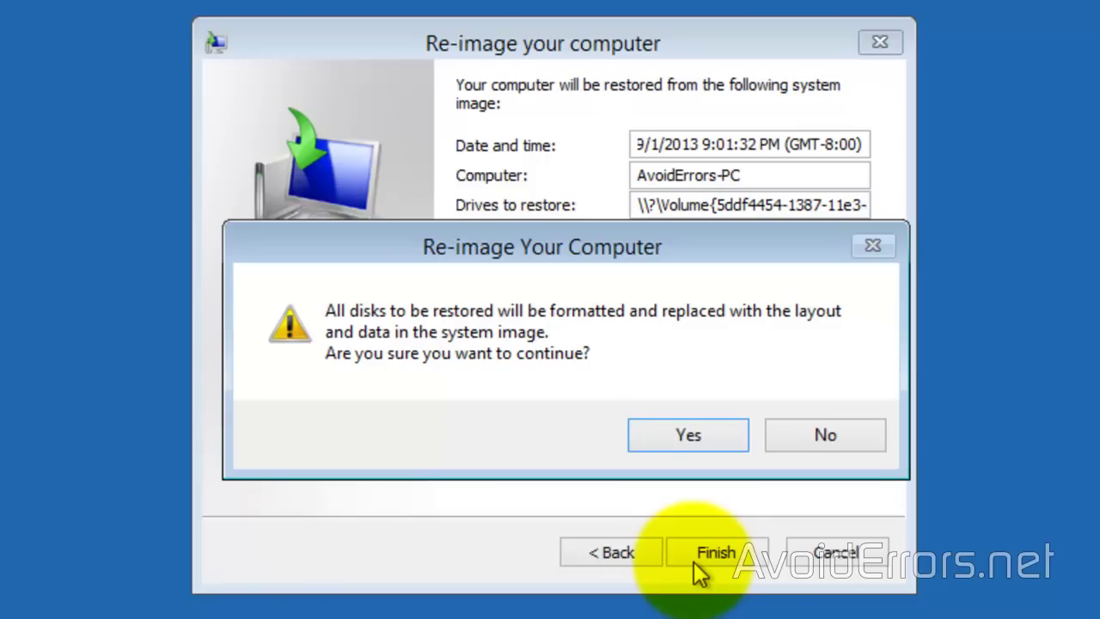
{"action": "left_click", "coordinate": [643, 426]}
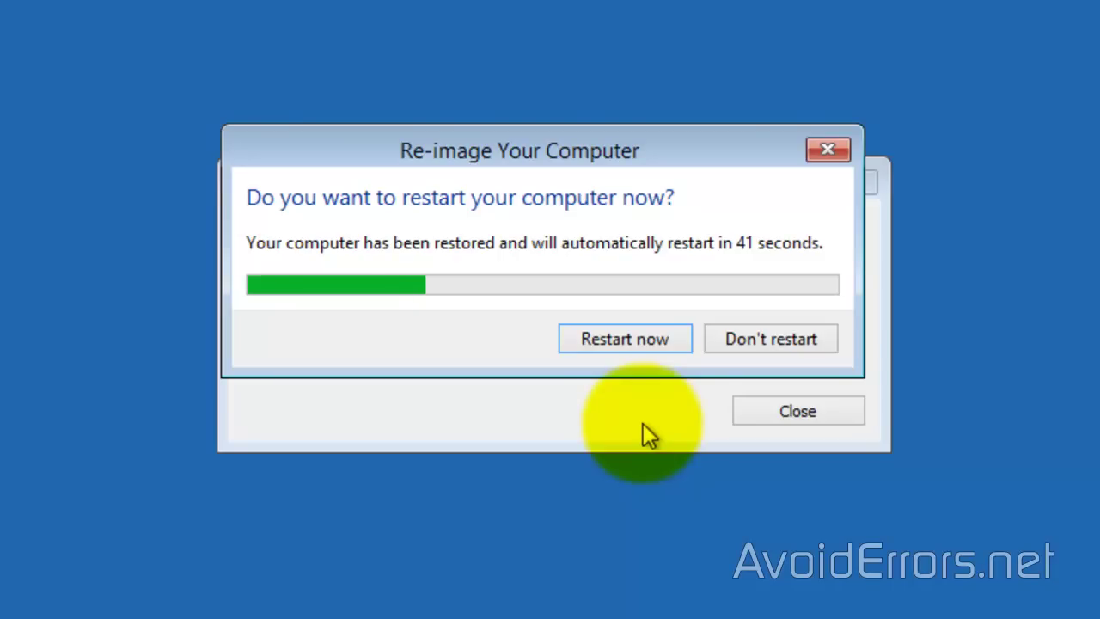
{"action": "left_click", "coordinate": [681, 342]}
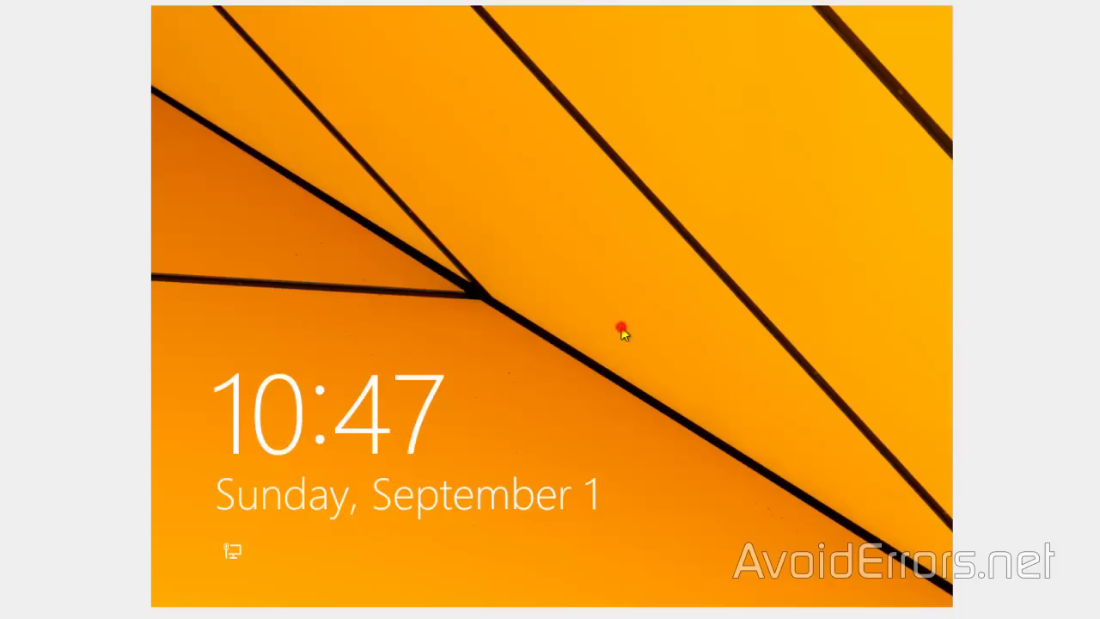
Step: Sign in to Windows with the account password and go to the desktop
{"action": "left_click", "coordinate": [643, 225]}
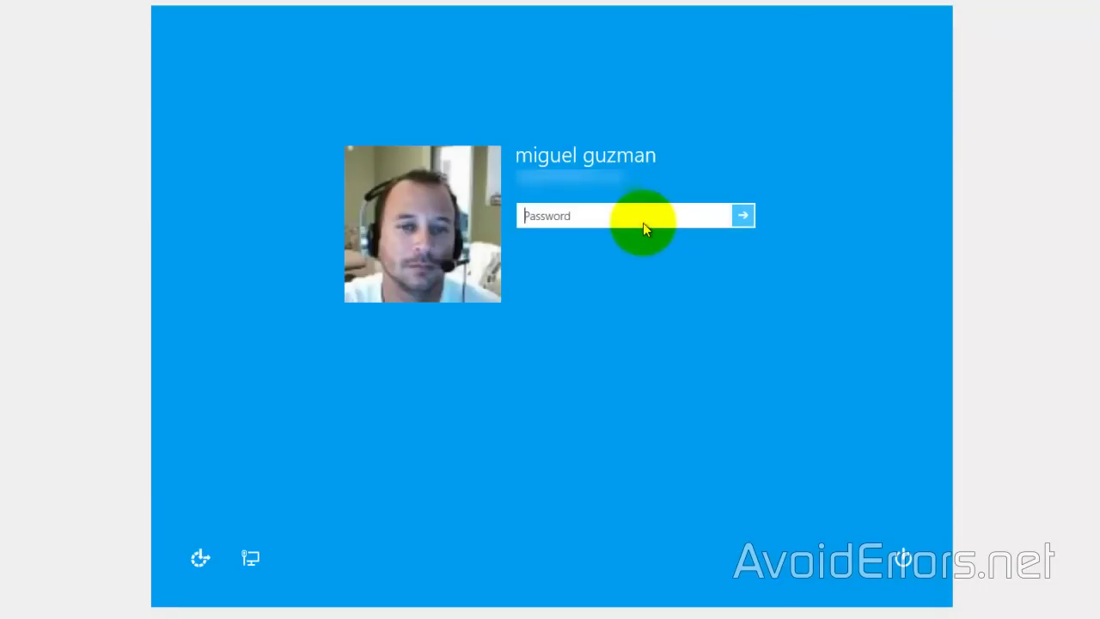
{"action": "type", "text": "**********"}
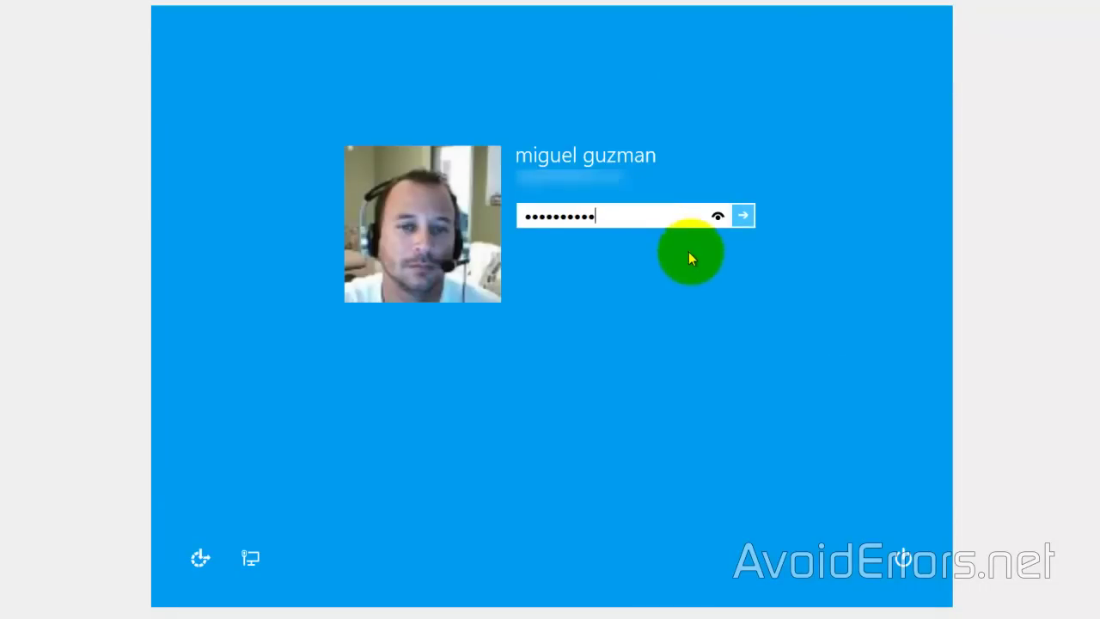
{"action": "left_click", "coordinate": [743, 218]}
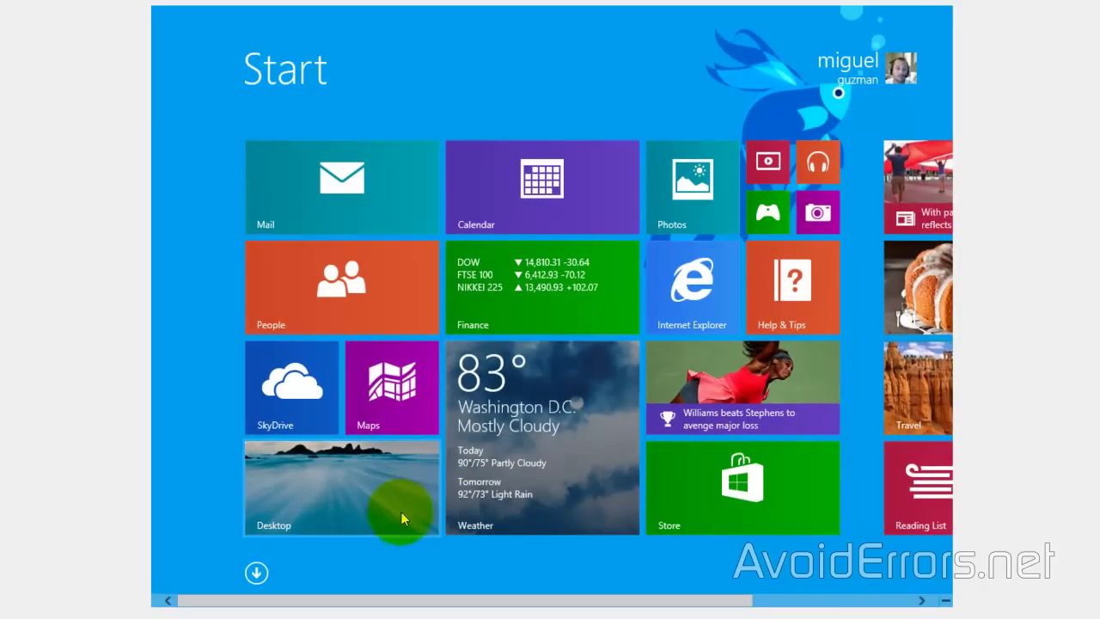
{"action": "left_click", "coordinate": [374, 481]}
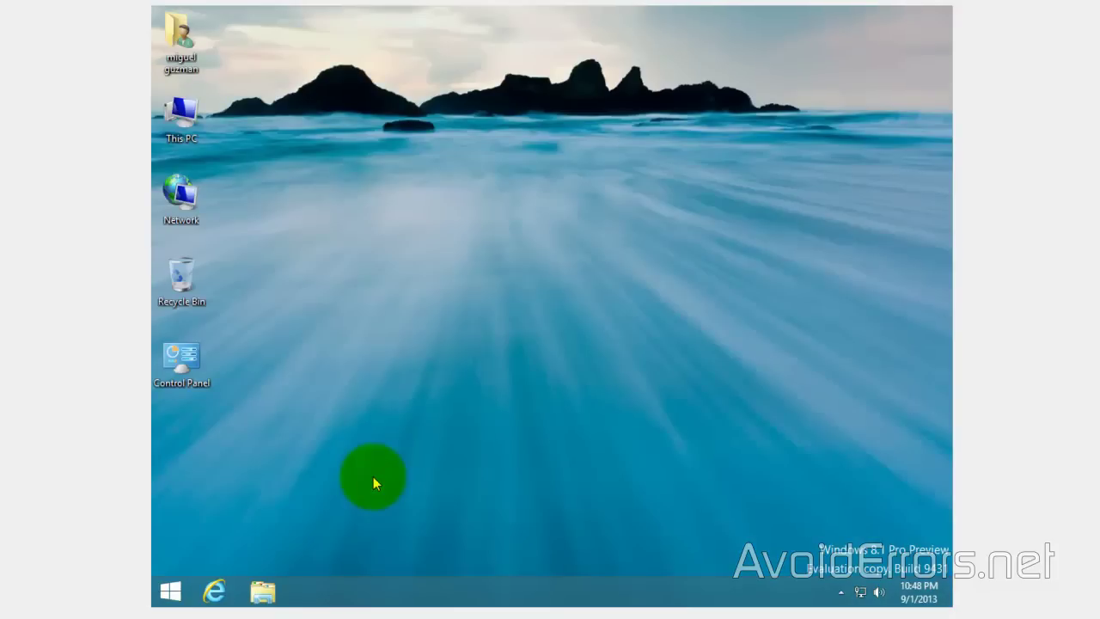